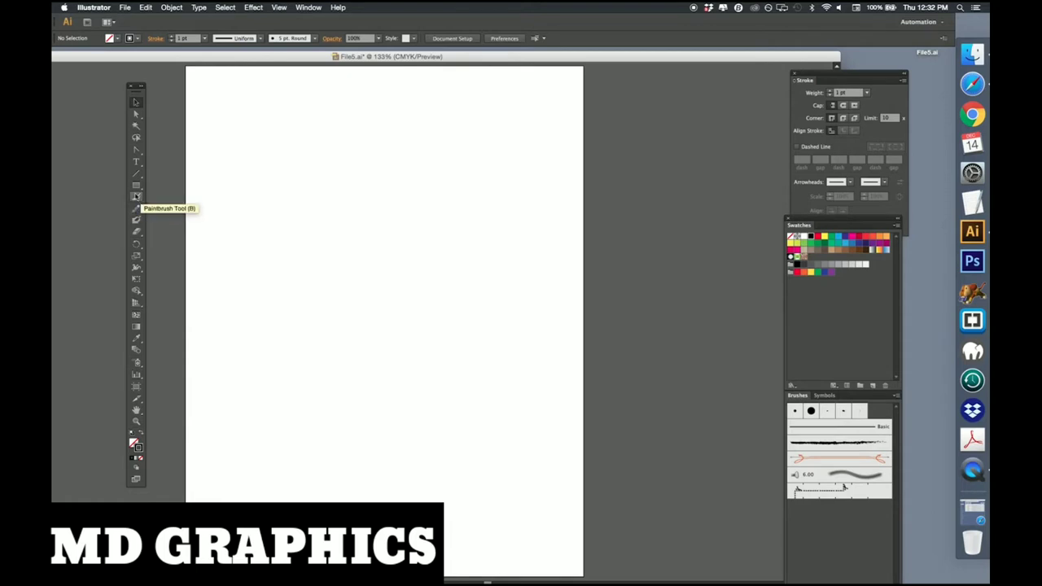
Select the Paintbrush tool in the Tools panel.
click(136, 198)
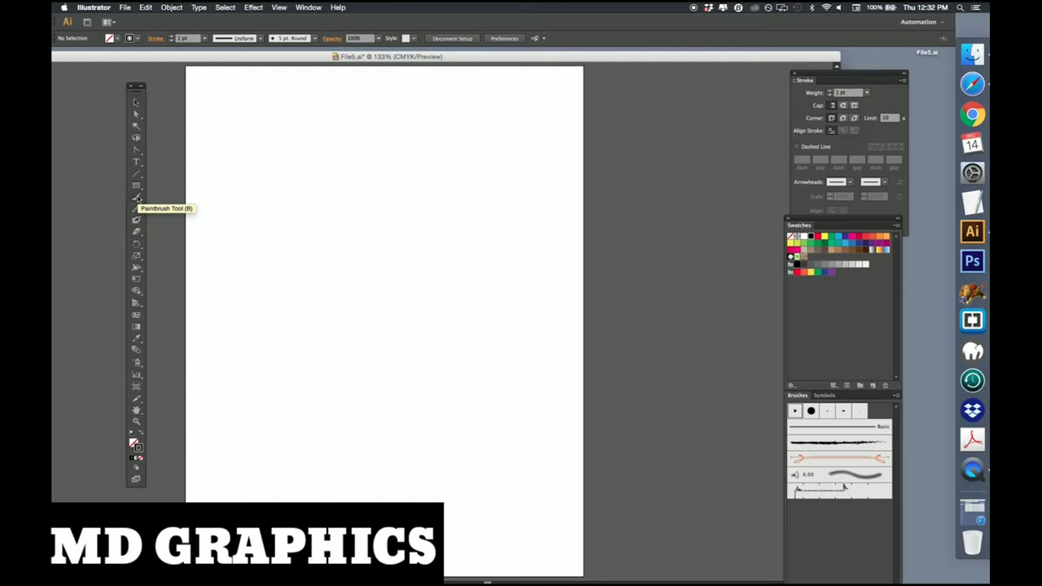
click(137, 198)
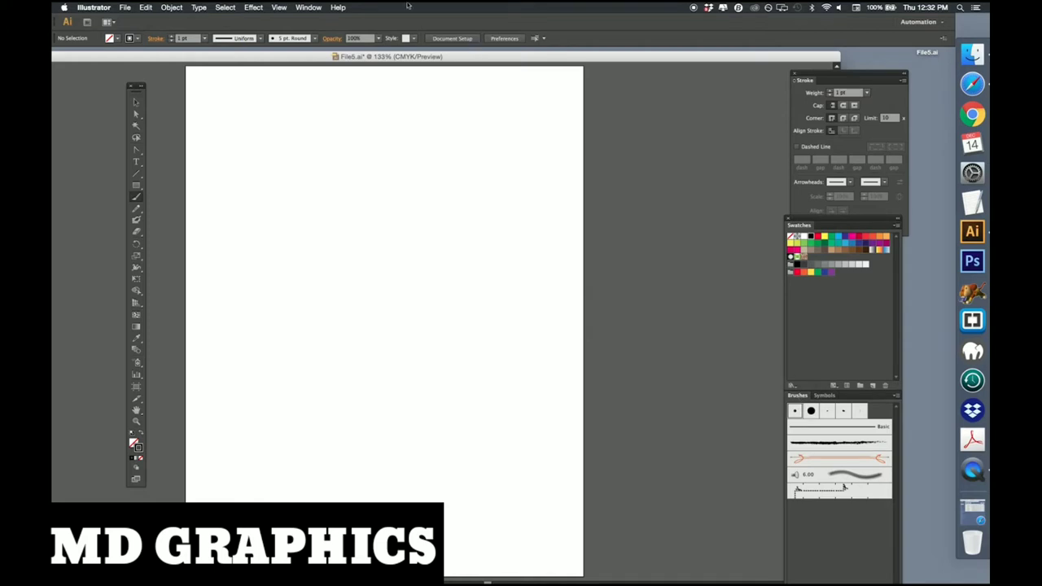
Choose the Charcoal - Feather brush at 10 pt and paint a wavy line across the upper artboard.
click(308, 7)
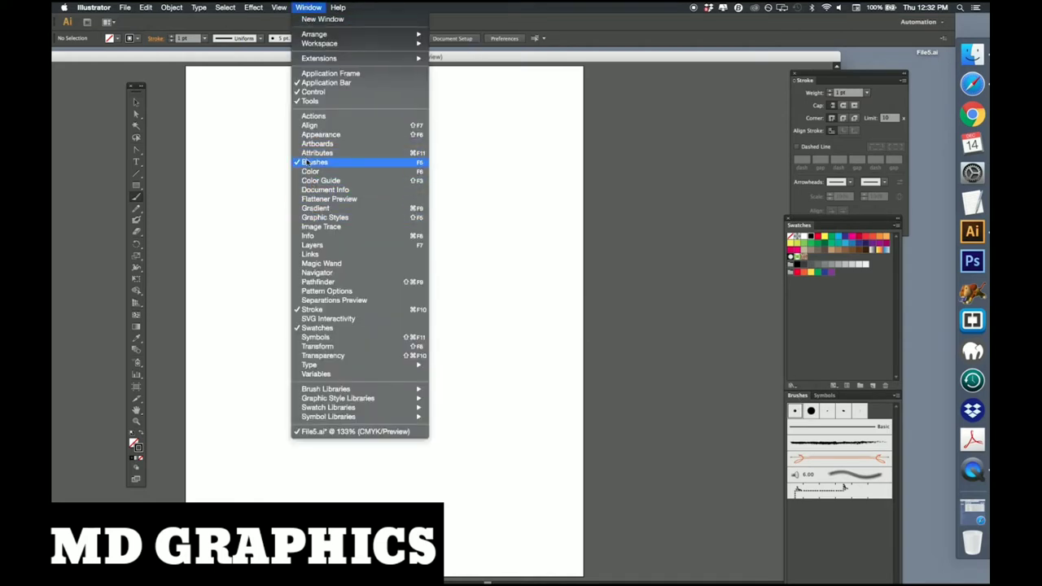
click(638, 248)
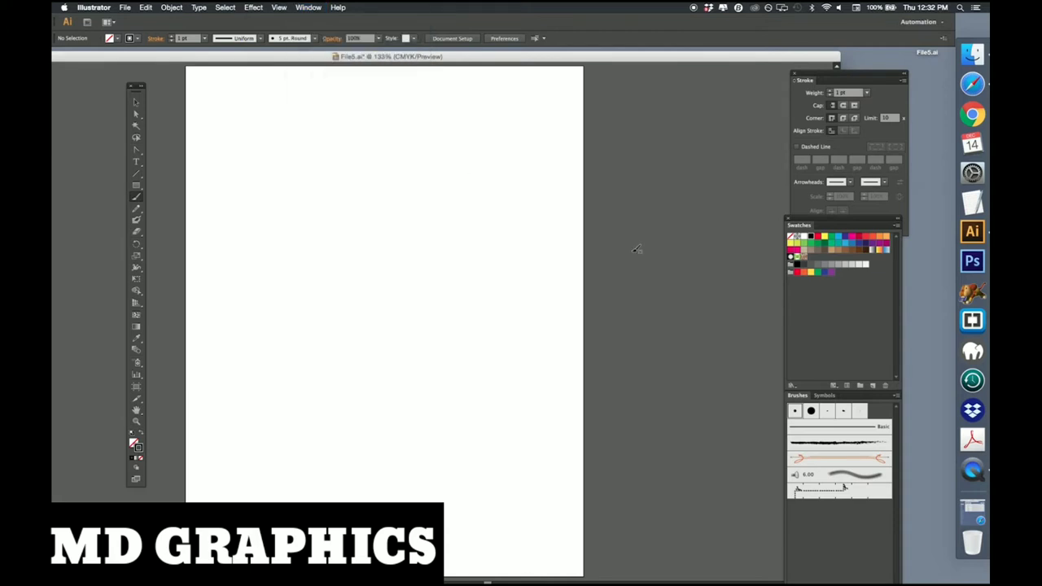
click(820, 443)
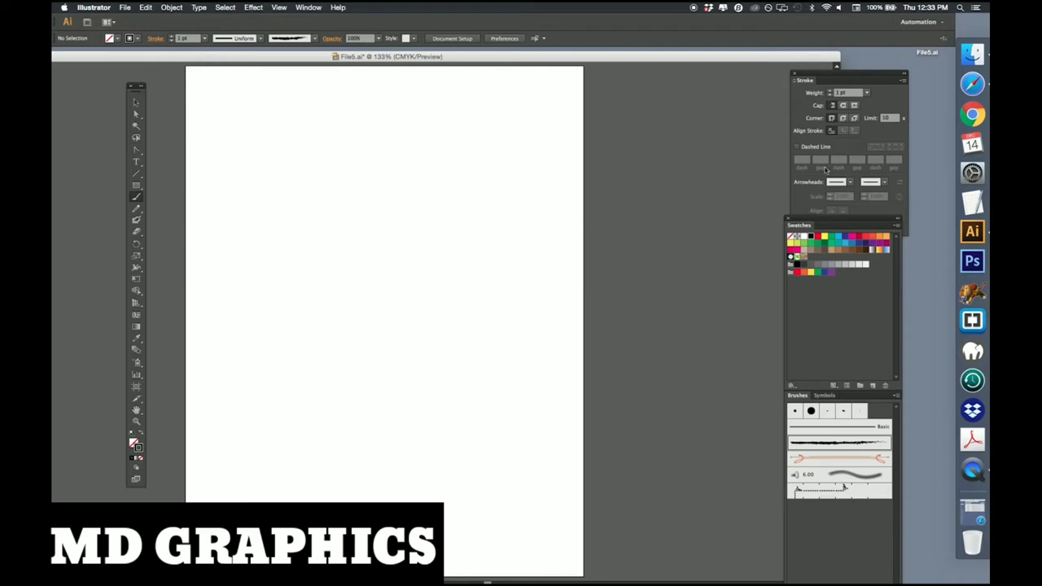
click(867, 95)
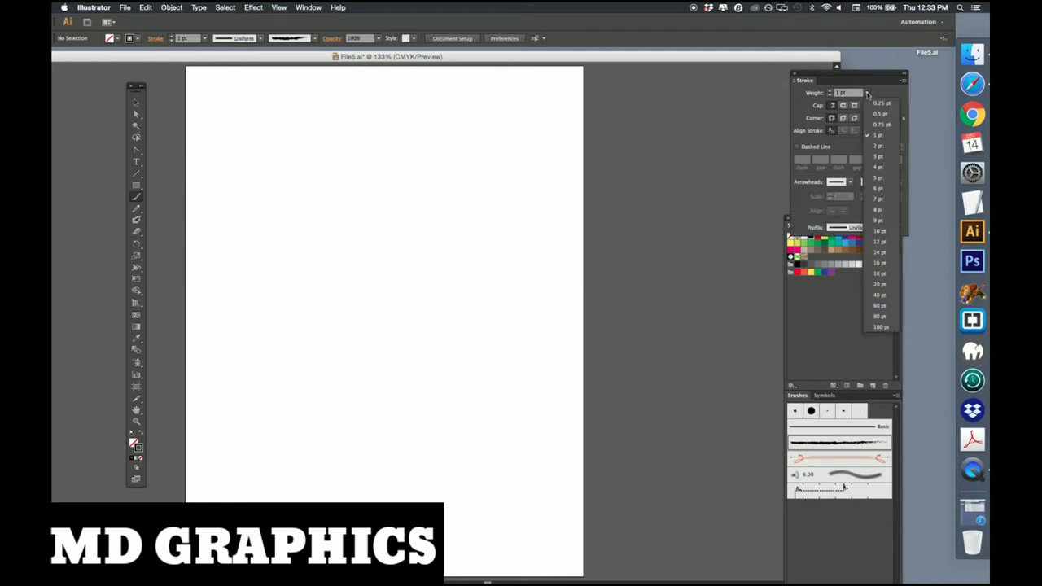
click(879, 230)
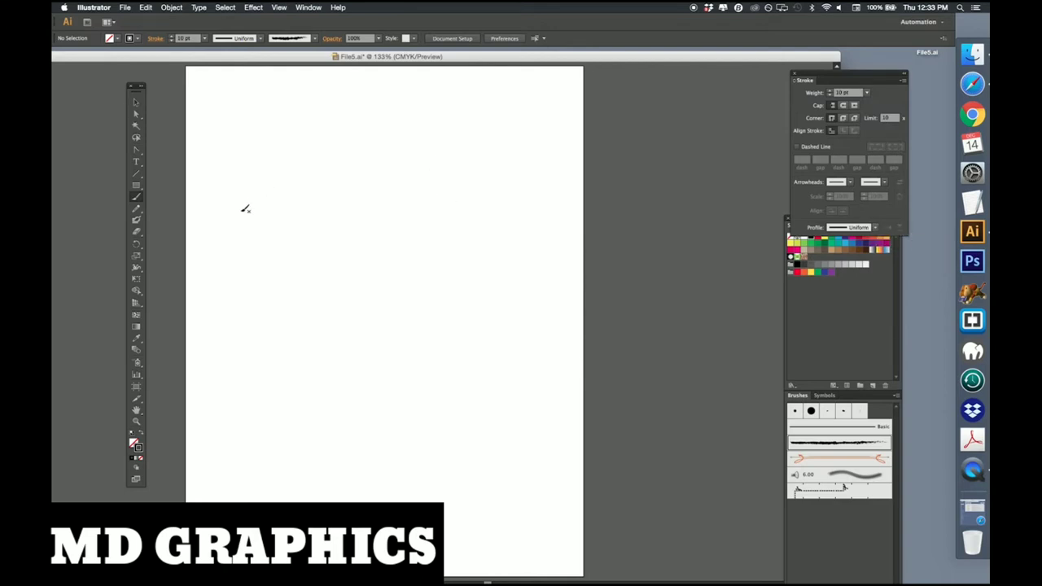
mouse_move(311, 174)
mouse_down()
mouse_move(357, 223)
mouse_move(422, 161)
mouse_move(447, 205)
mouse_move(507, 206)
mouse_move(529, 186)
mouse_up()
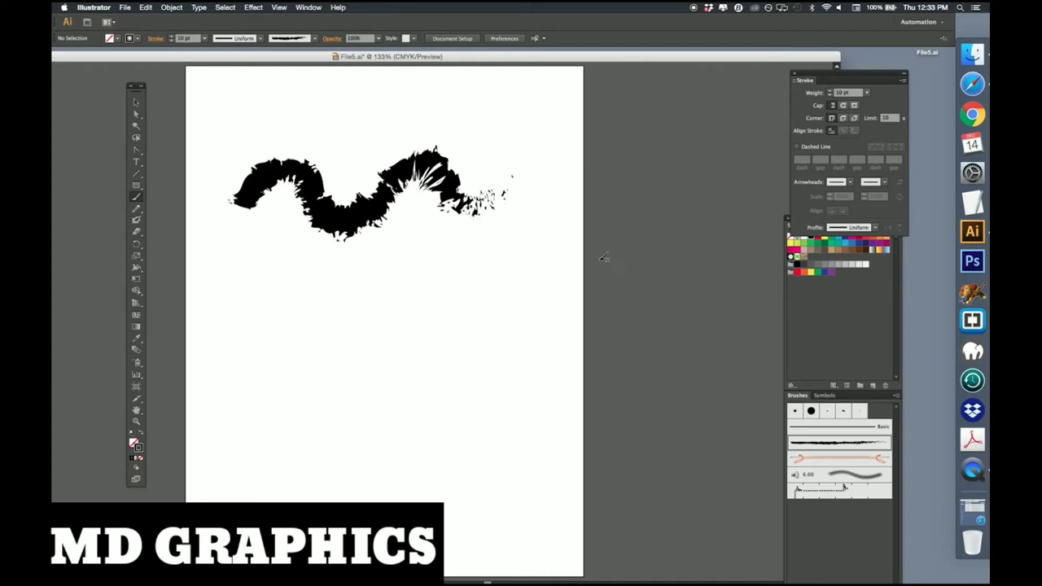
Open the Decorative_Scatter brush library via Window > Brush Libraries > Decorative.
click(337, 7)
mouse_move(305, 7)
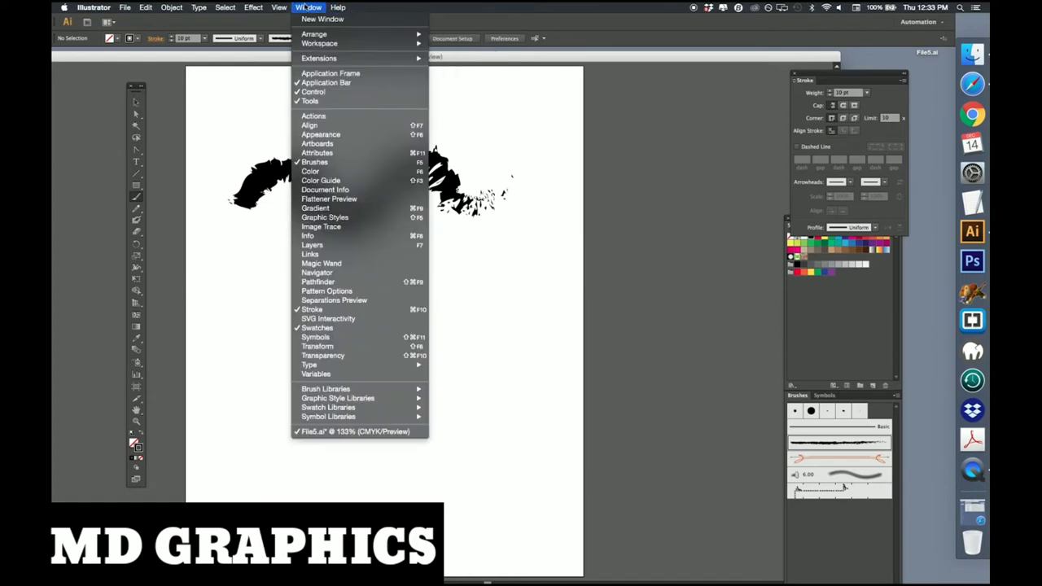
click(307, 7)
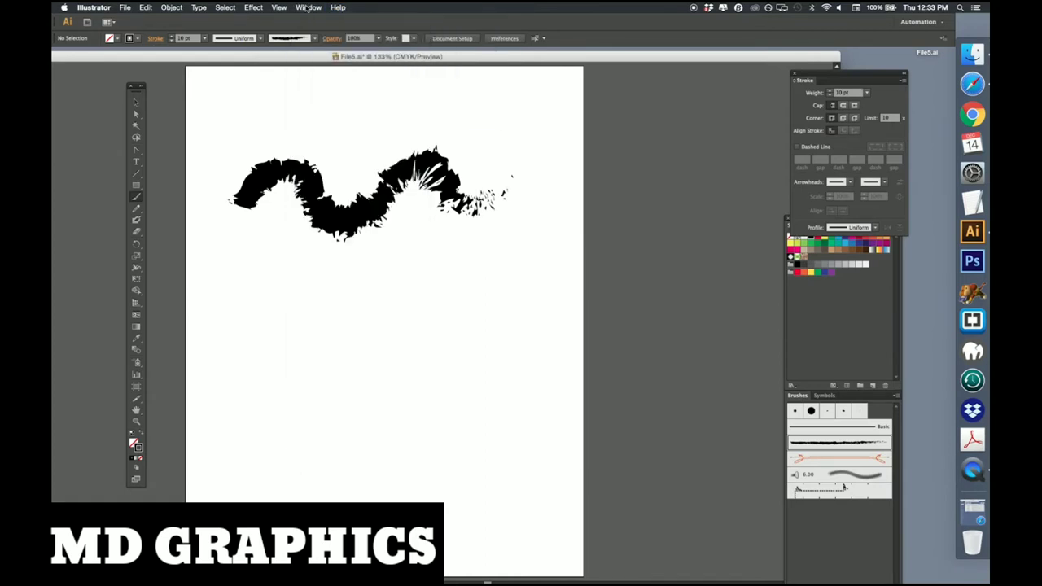
click(308, 7)
click(309, 7)
click(308, 7)
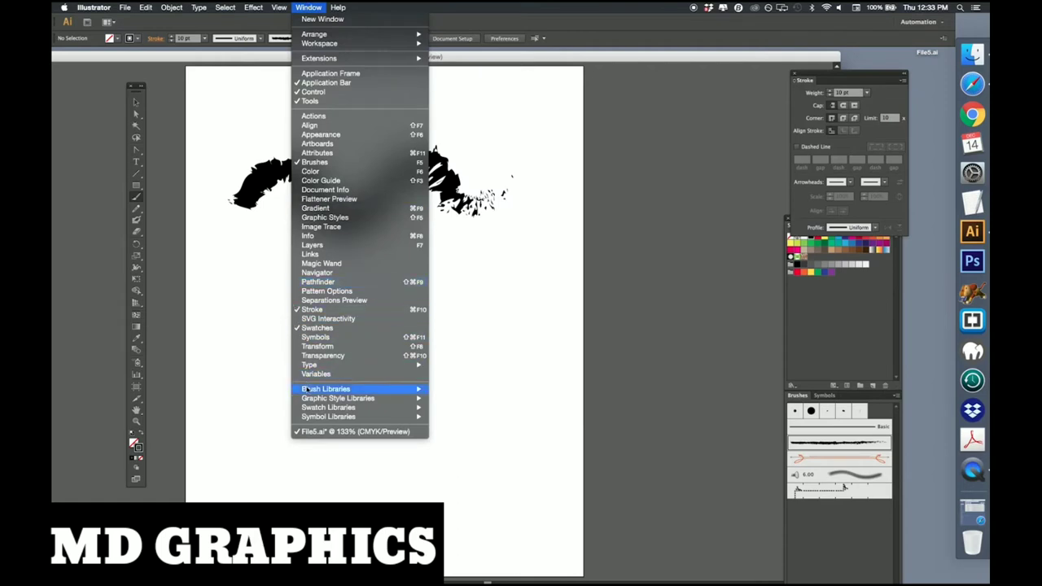
mouse_move(307, 390)
mouse_move(440, 391)
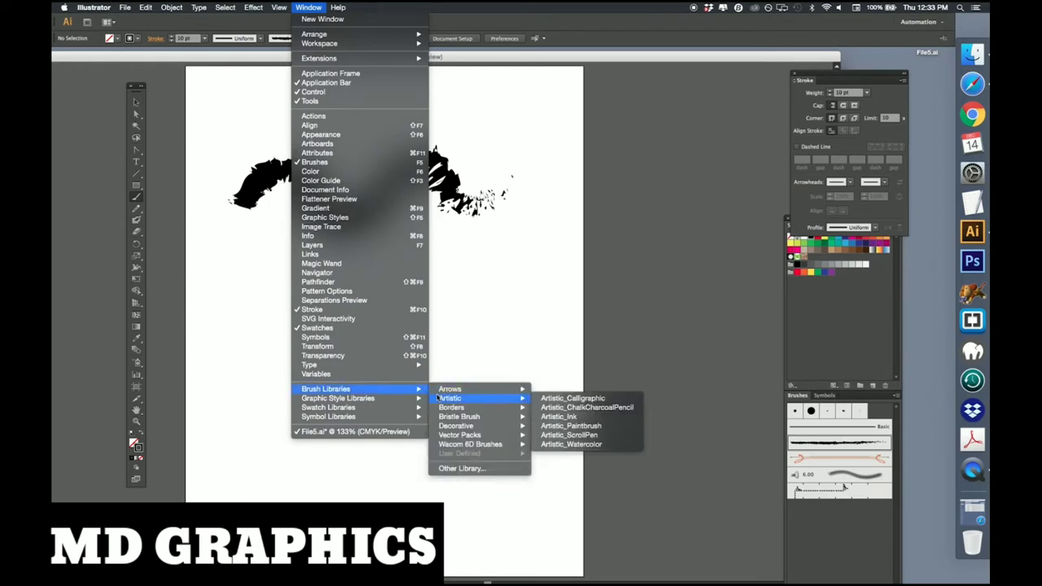
mouse_move(440, 444)
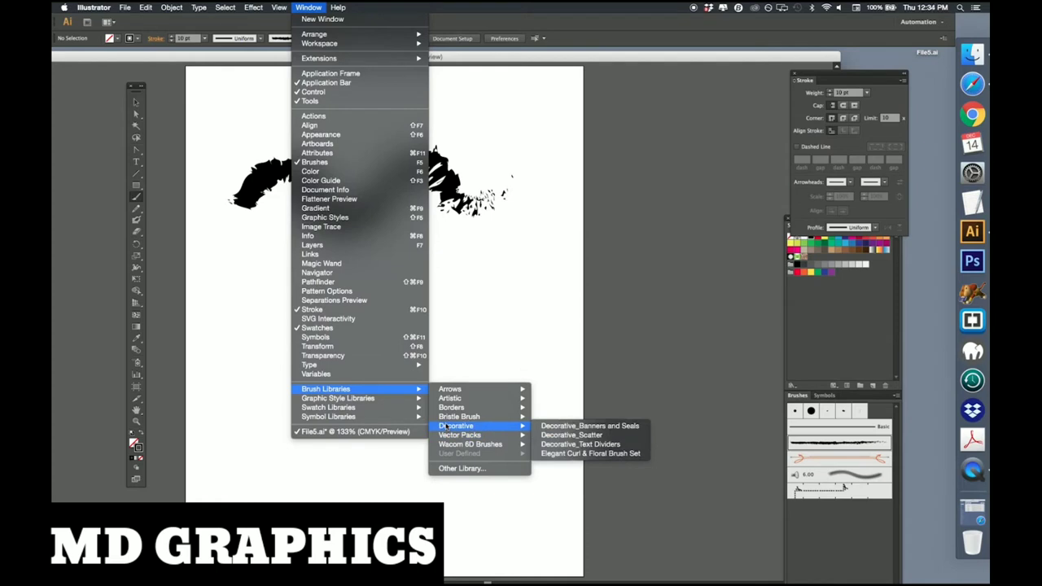
click(570, 434)
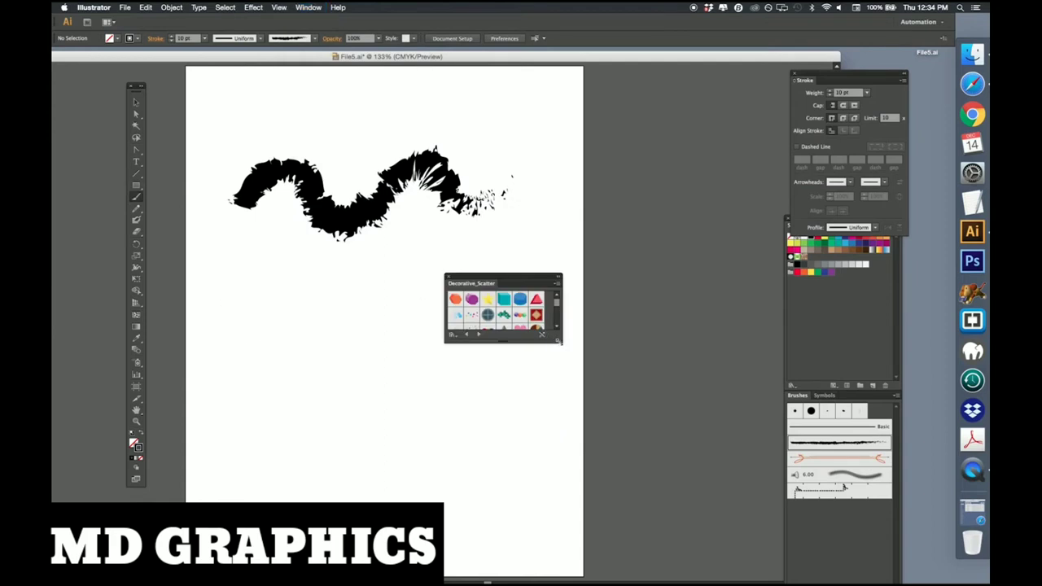
Enlarge the library, pick the orange Star 2 brush, and paint a star trail bottom-left.
drag(558, 341, 625, 422)
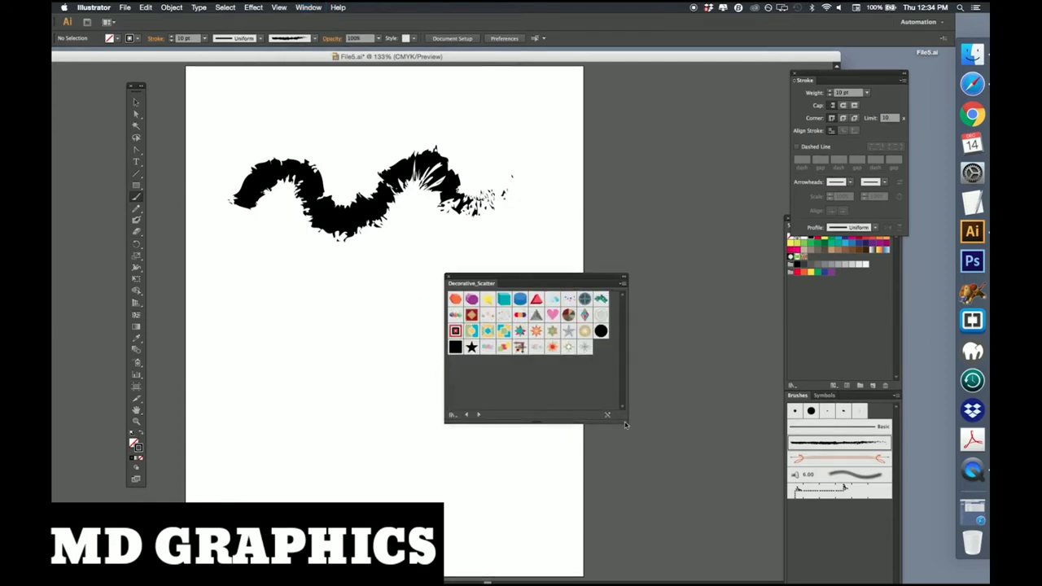
click(536, 330)
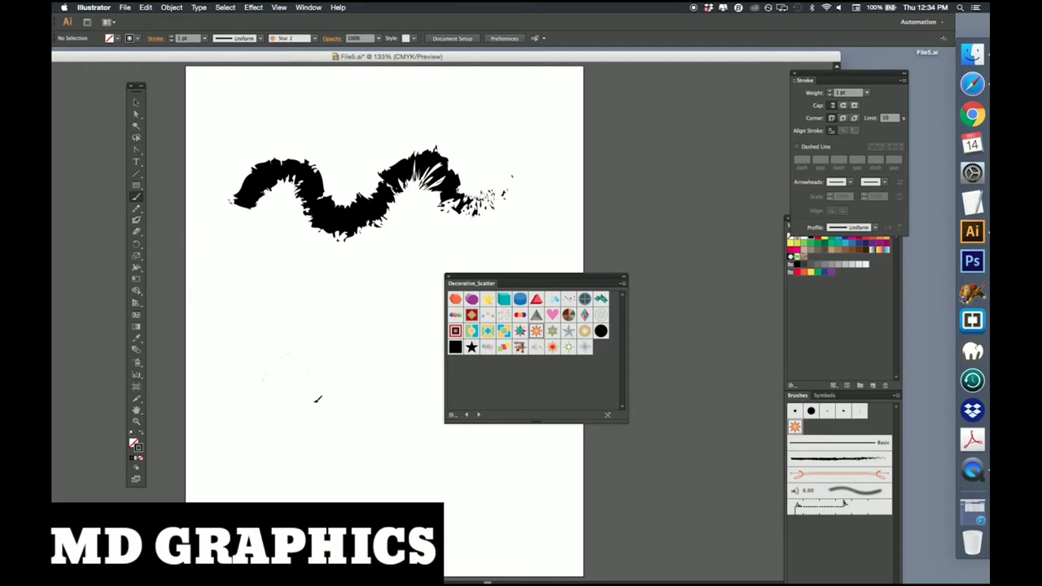
drag(317, 399, 400, 440)
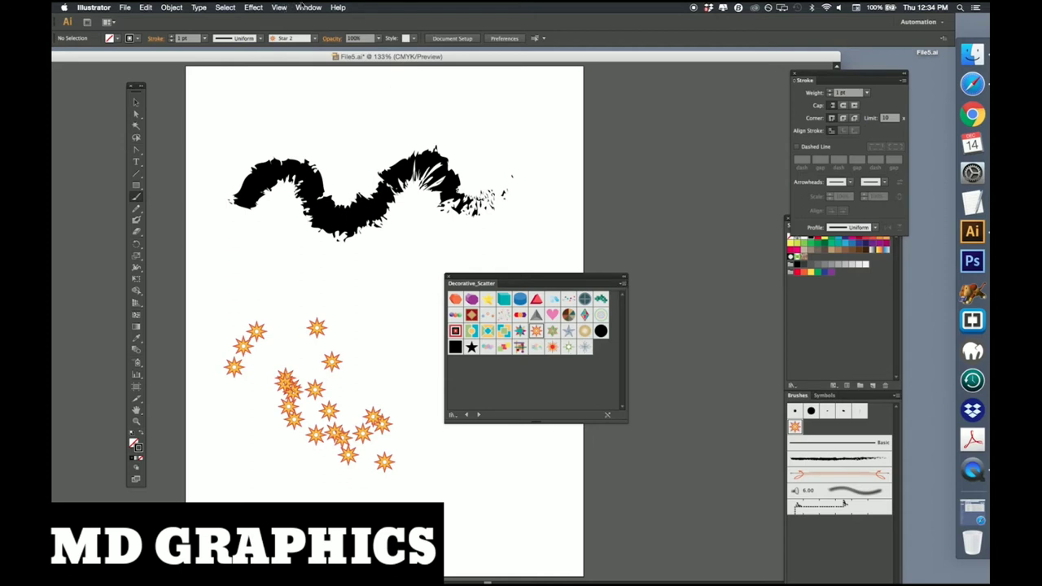
Open the Artistic_ScrollPen brush library via Window > Brush Libraries > Artistic.
click(304, 6)
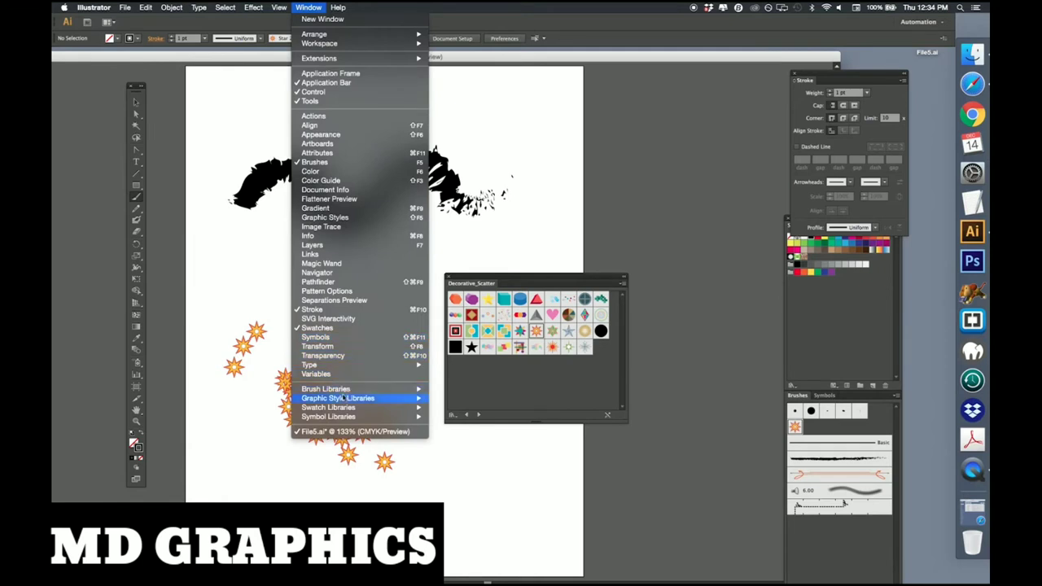
mouse_move(346, 395)
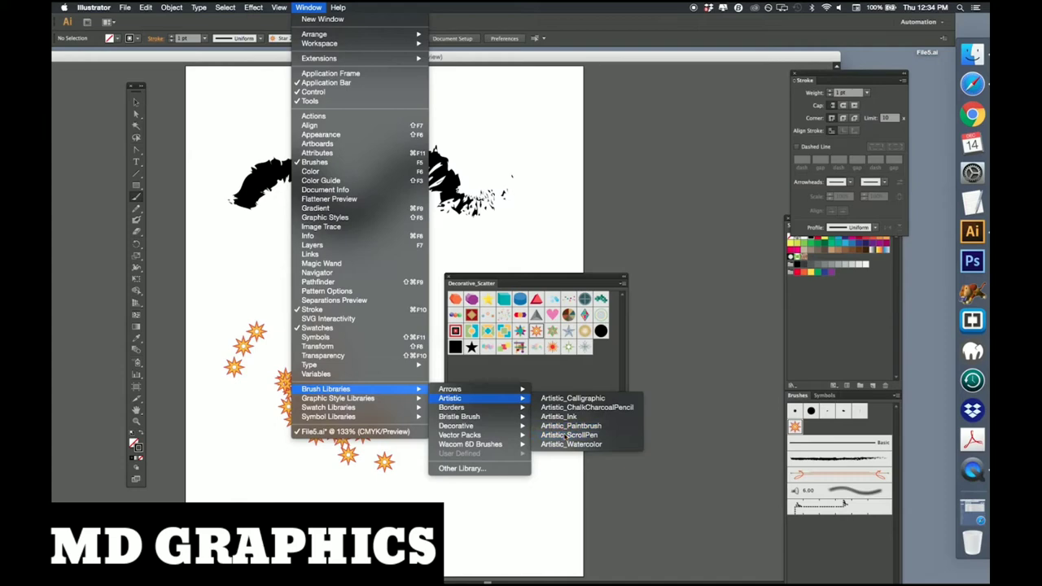
click(568, 435)
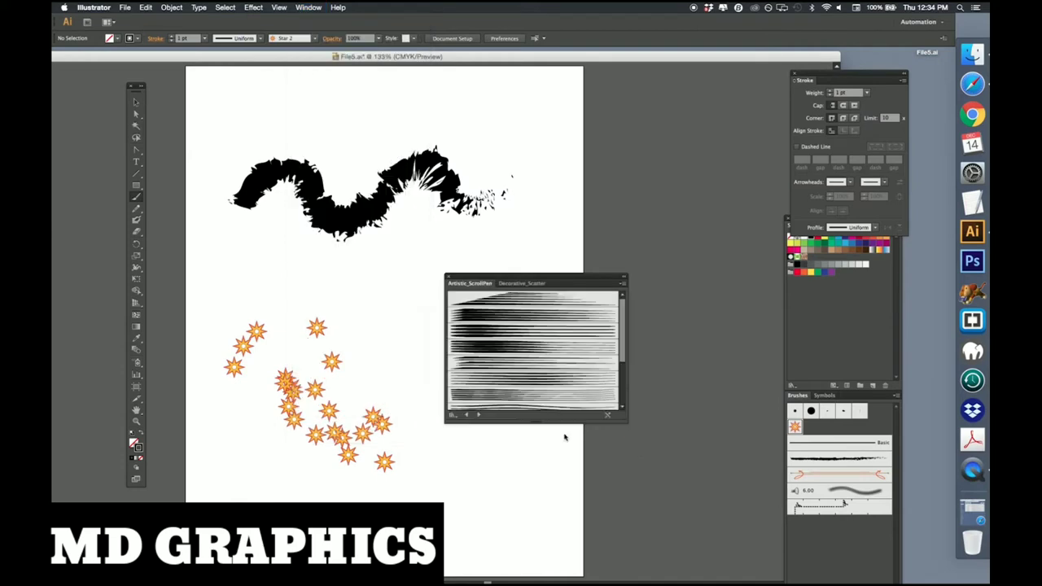
Choose Scroll Pen 2, move the panel aside, and paint a looping stroke at lower right.
click(484, 324)
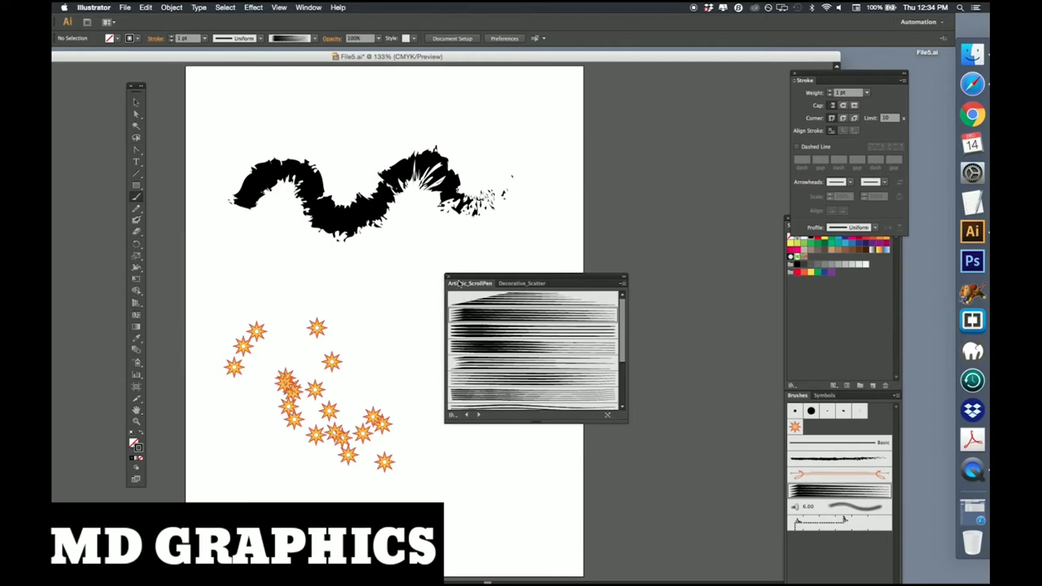
mouse_move(458, 276)
mouse_down()
mouse_move(805, 302)
mouse_move(609, 250)
mouse_up()
mouse_move(447, 303)
mouse_down()
mouse_move(416, 317)
mouse_move(452, 298)
mouse_move(462, 379)
mouse_move(515, 422)
mouse_move(516, 479)
mouse_up()
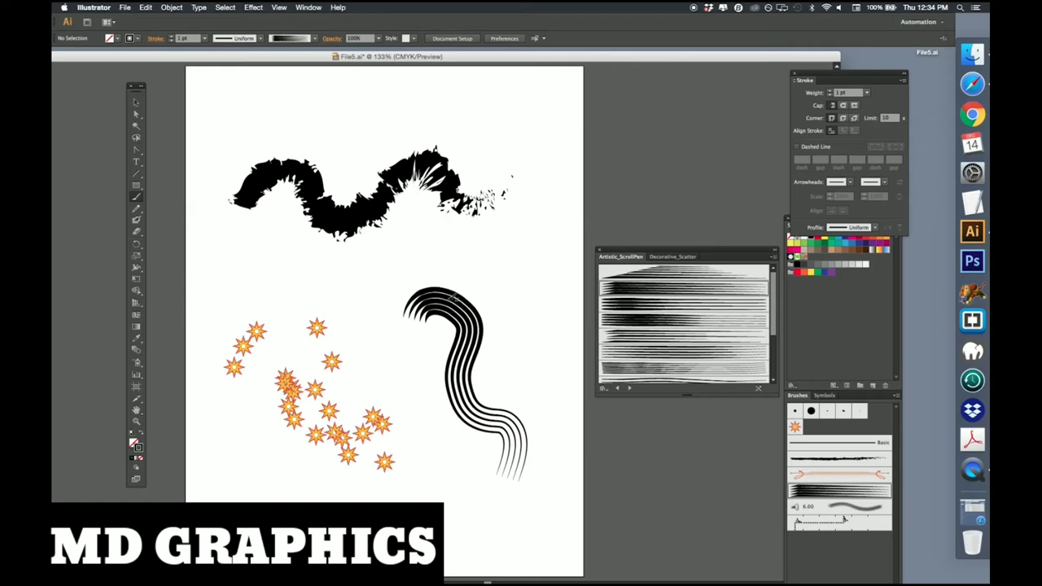
Open the Borders_Novelty brush library and widen its panel.
click(307, 6)
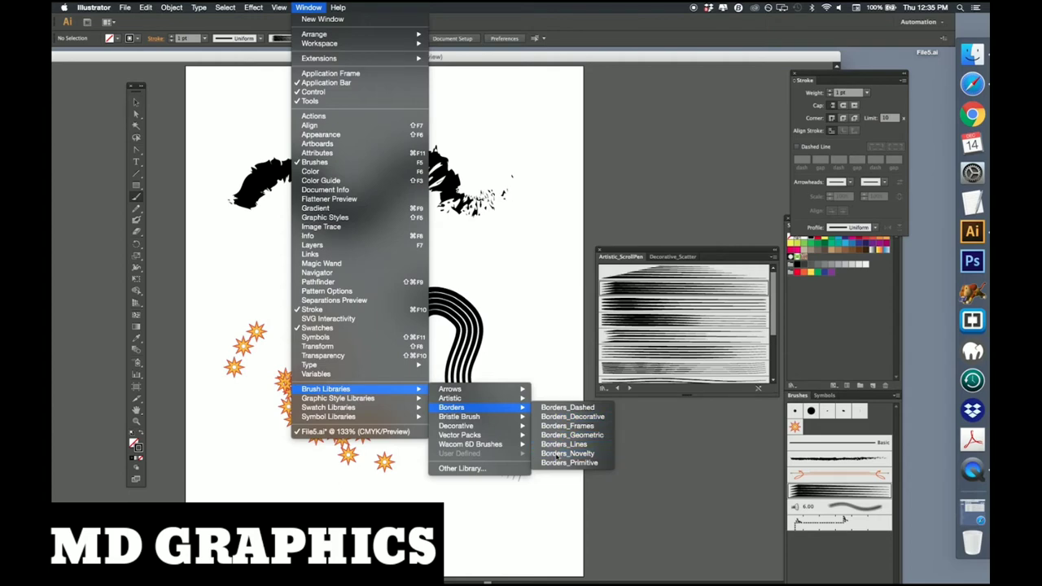
click(546, 406)
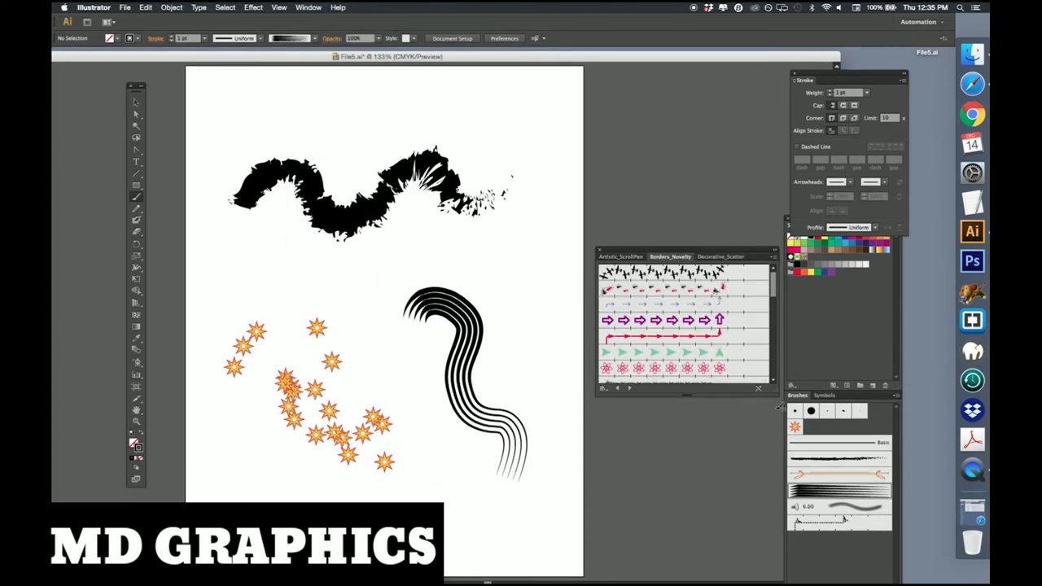
drag(776, 393, 786, 439)
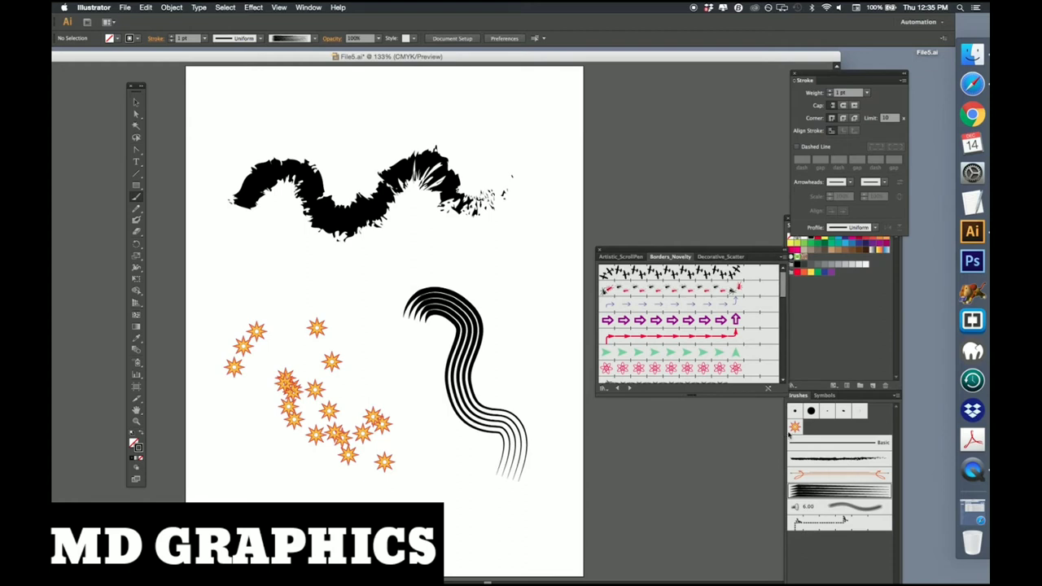
Paint a wavy first-brush novelty border below the squiggle, then select the charcoal stroke.
click(612, 277)
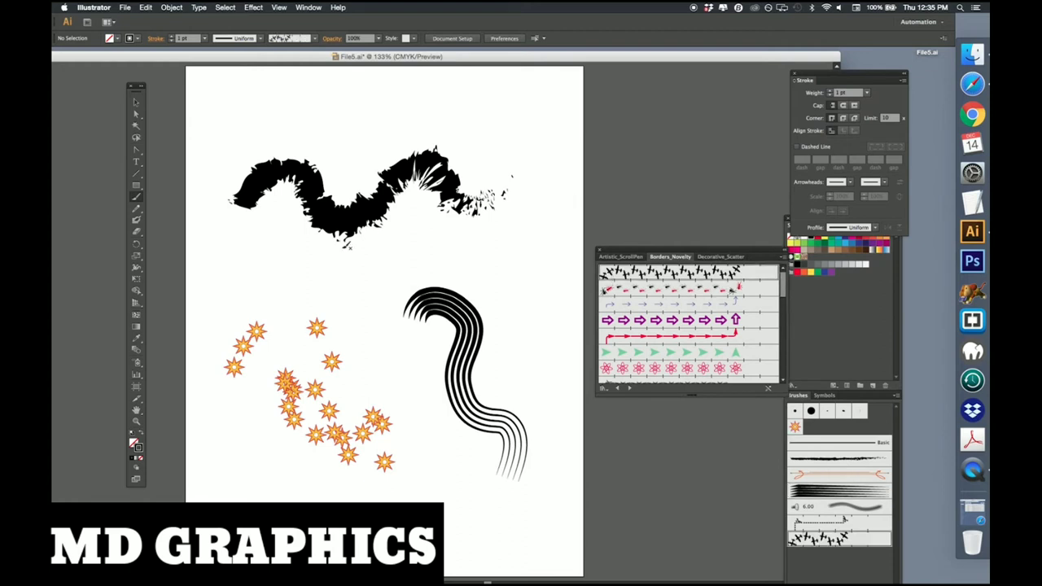
drag(288, 262, 462, 254)
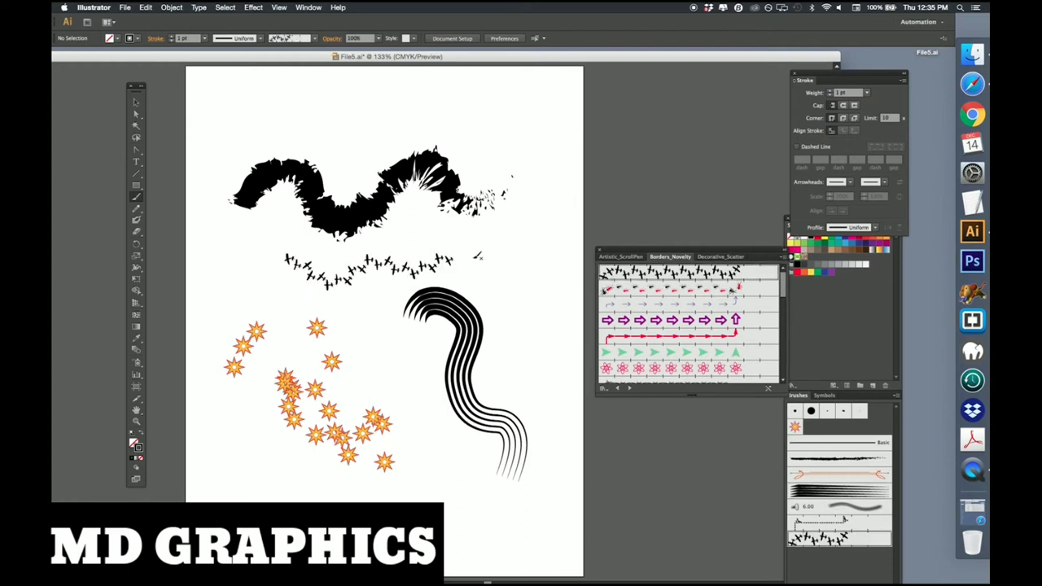
click(136, 102)
click(291, 175)
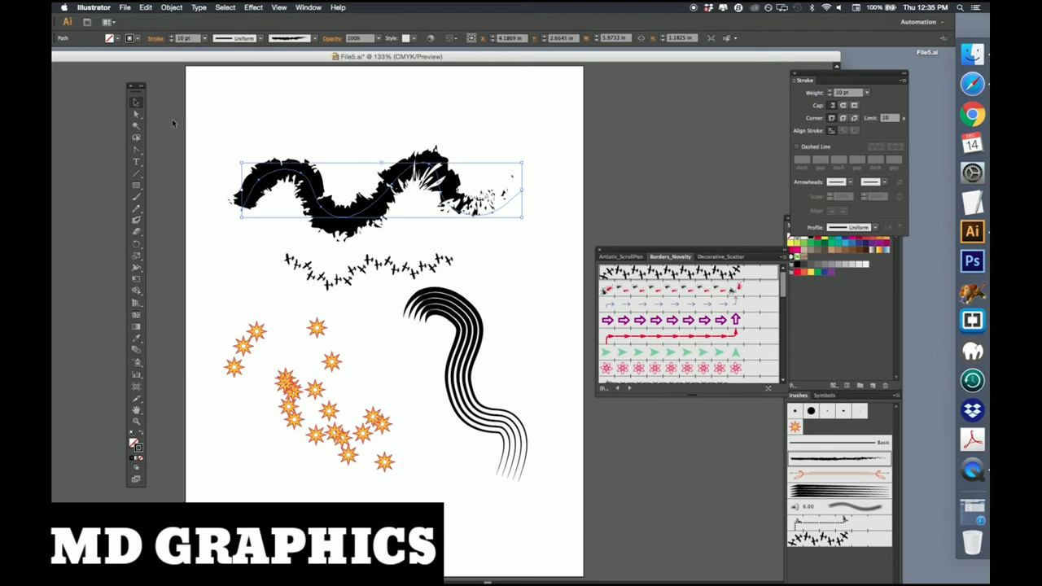
With Direct Selection, drag a curve handle and raise the charcoal squiggle's left hump anchor.
click(136, 115)
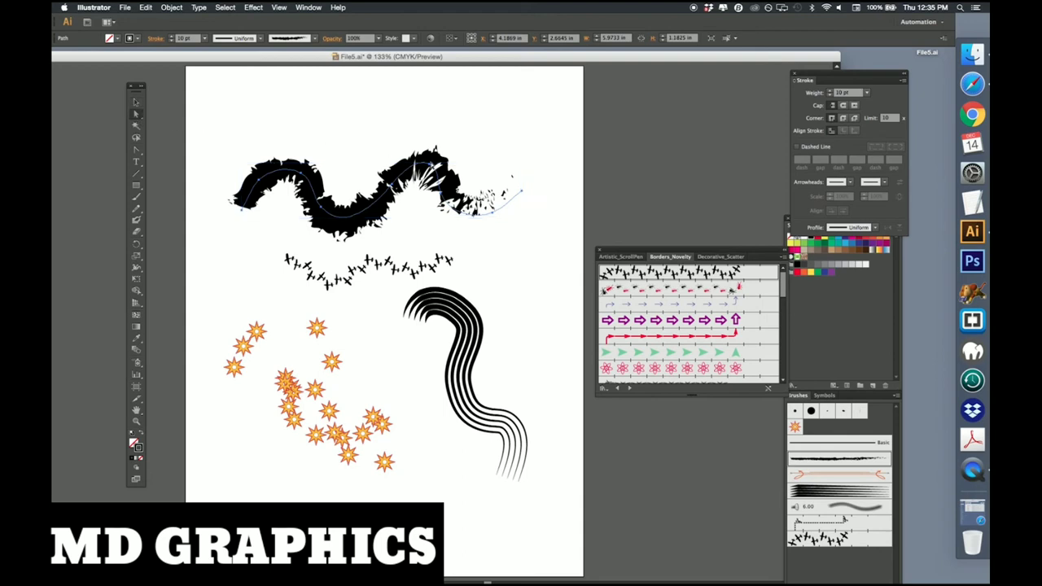
key(a)
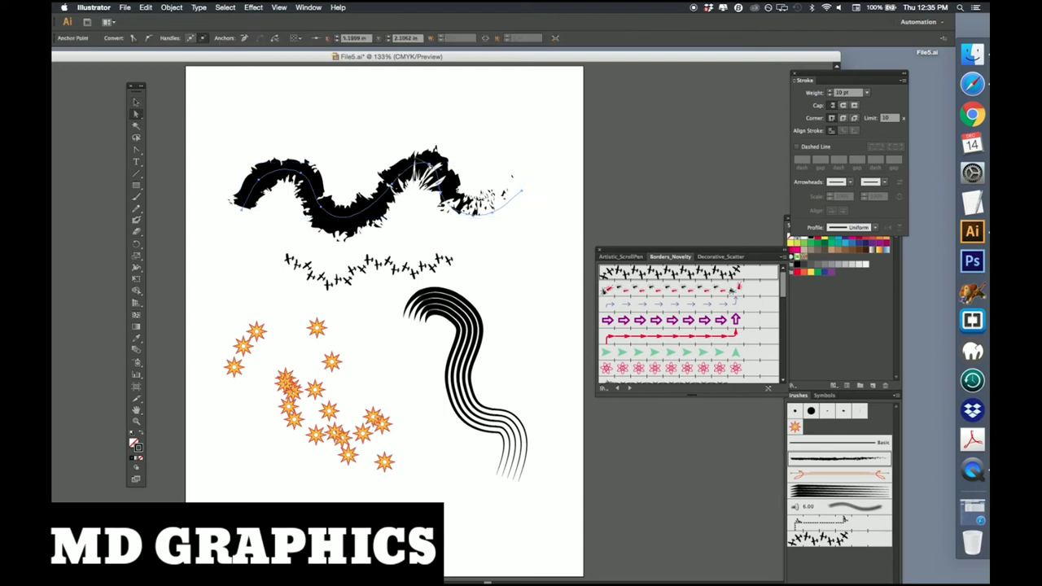
mouse_move(433, 169)
mouse_down()
mouse_move(457, 239)
mouse_move(420, 220)
mouse_up()
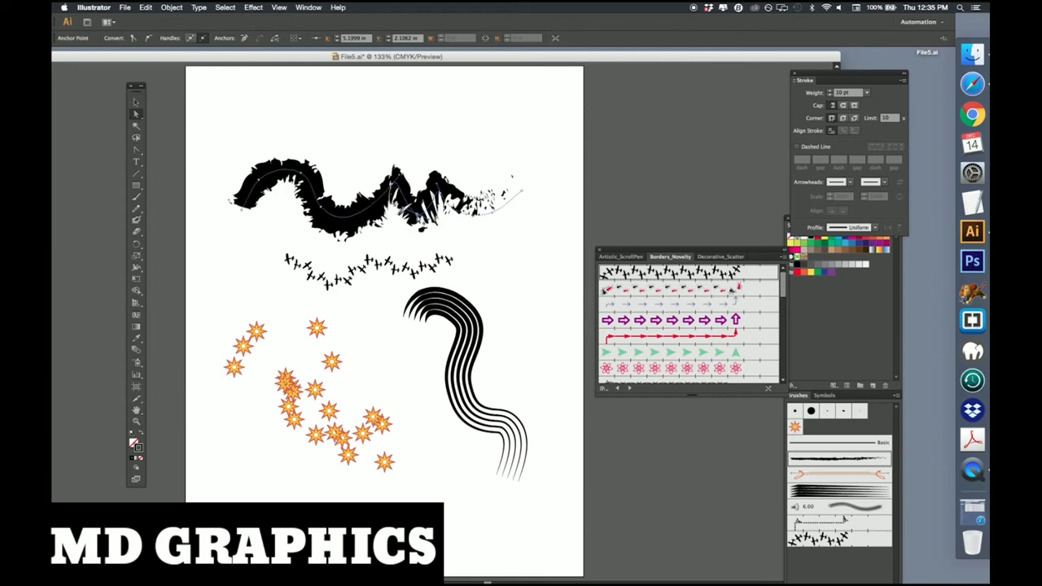
drag(298, 176, 301, 150)
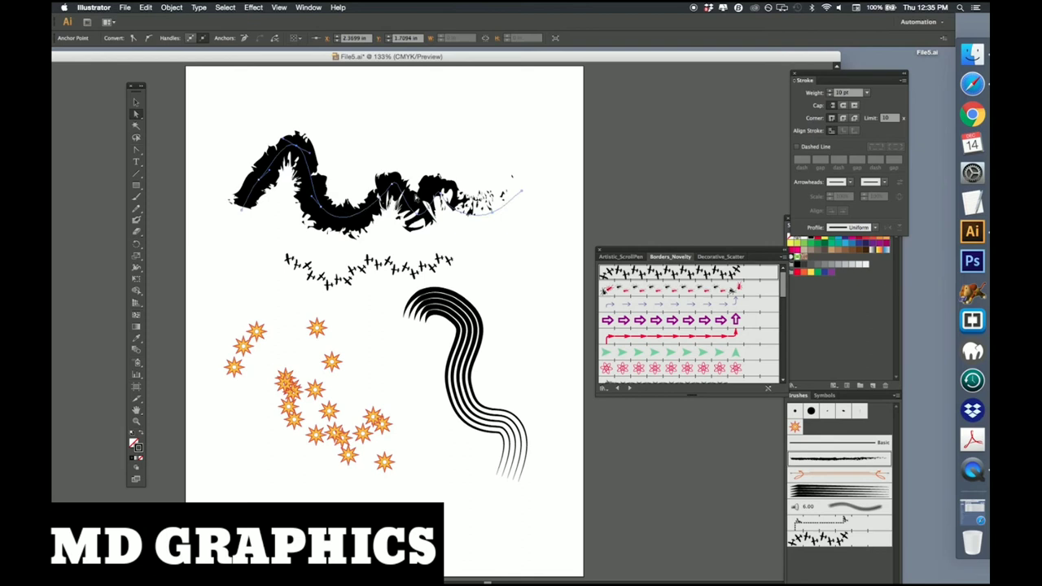
click(442, 198)
click(136, 102)
Expand the charcoal stroke into filled outlines with Object > Expand Appearance.
click(171, 8)
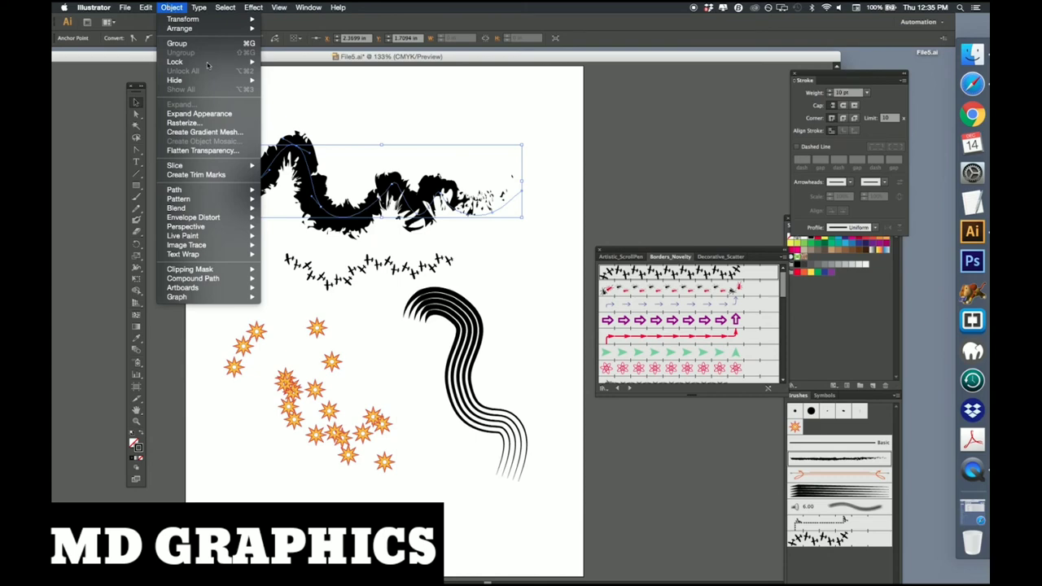
click(211, 115)
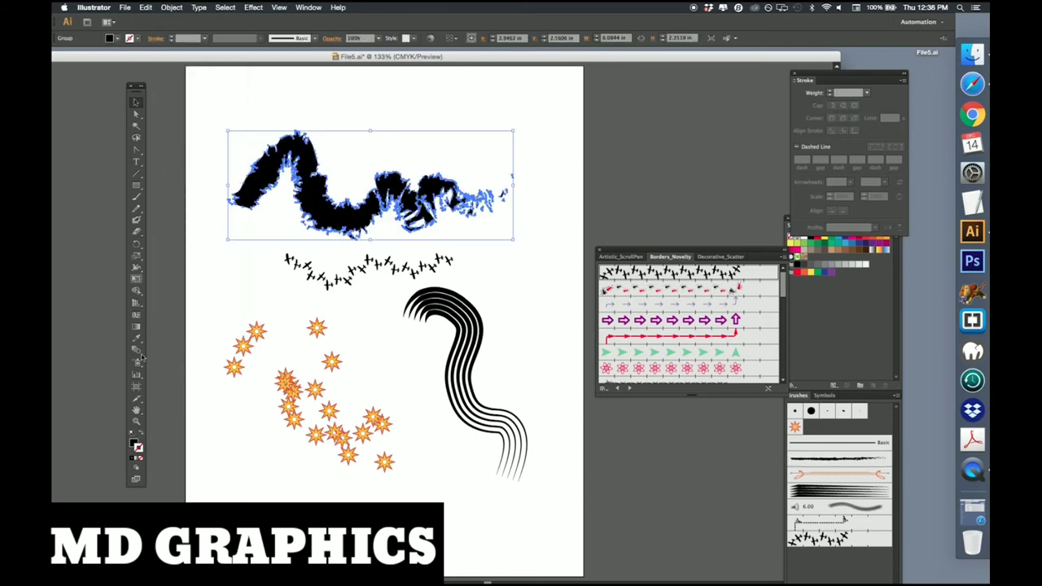
click(171, 323)
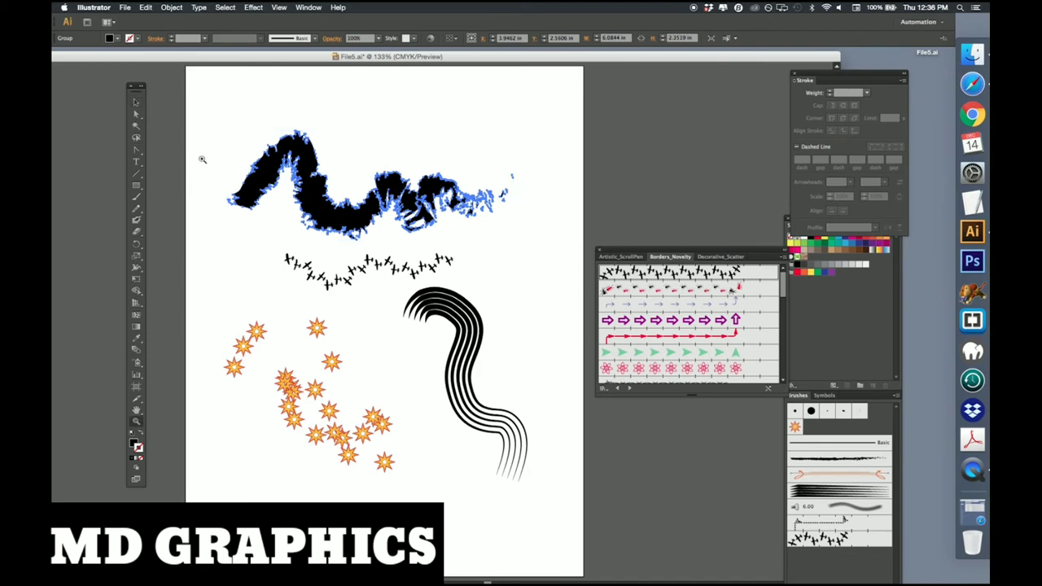
Zoom in on the shape's left end and drag an edge anchor out into a spike.
drag(218, 136, 305, 241)
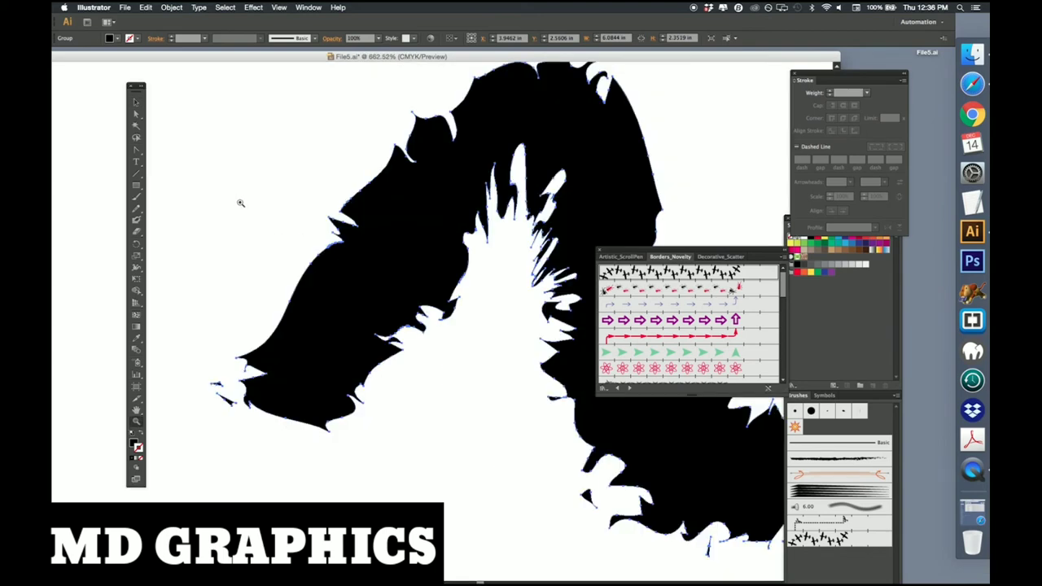
click(136, 114)
drag(340, 216, 277, 169)
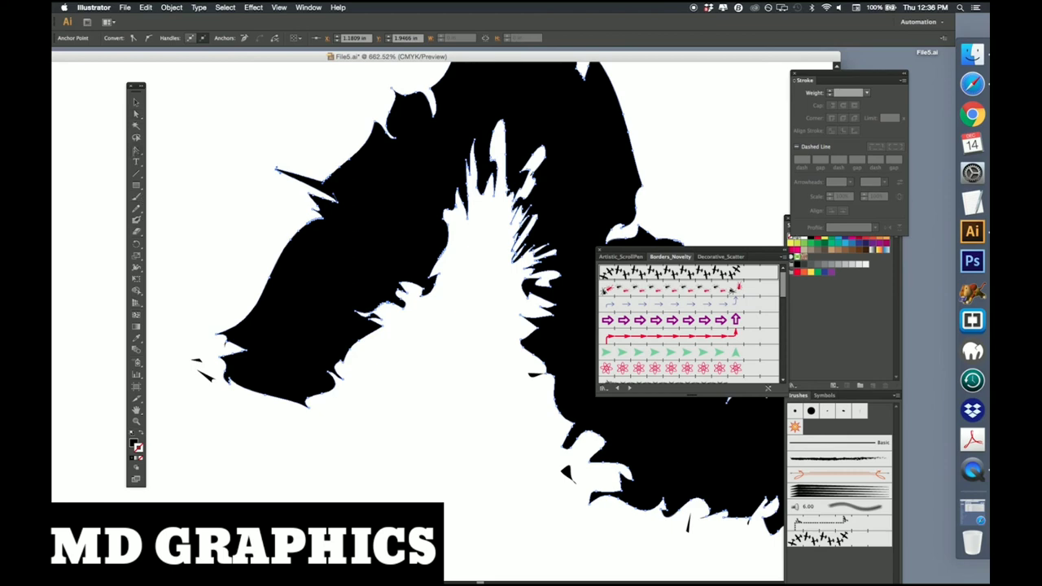
click(136, 150)
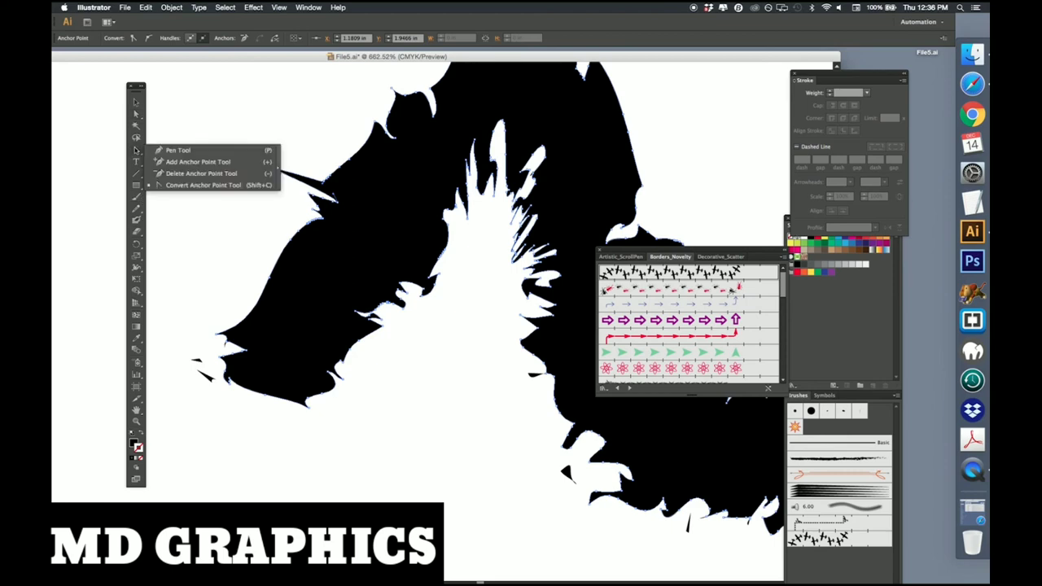
Delete the spike's tip anchor and another edge anchor with the Delete Anchor Point Tool.
click(171, 174)
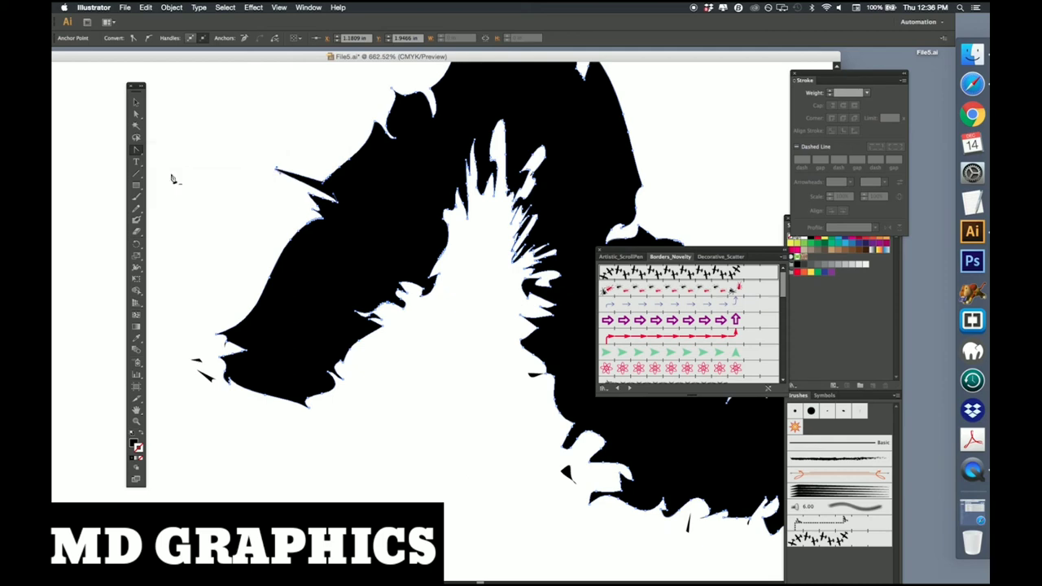
click(277, 173)
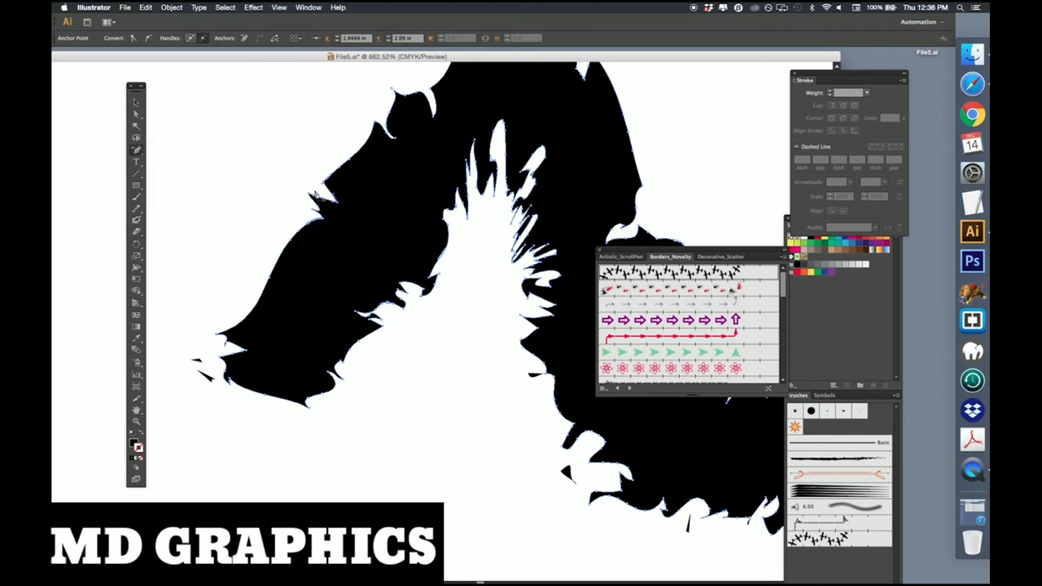
click(329, 184)
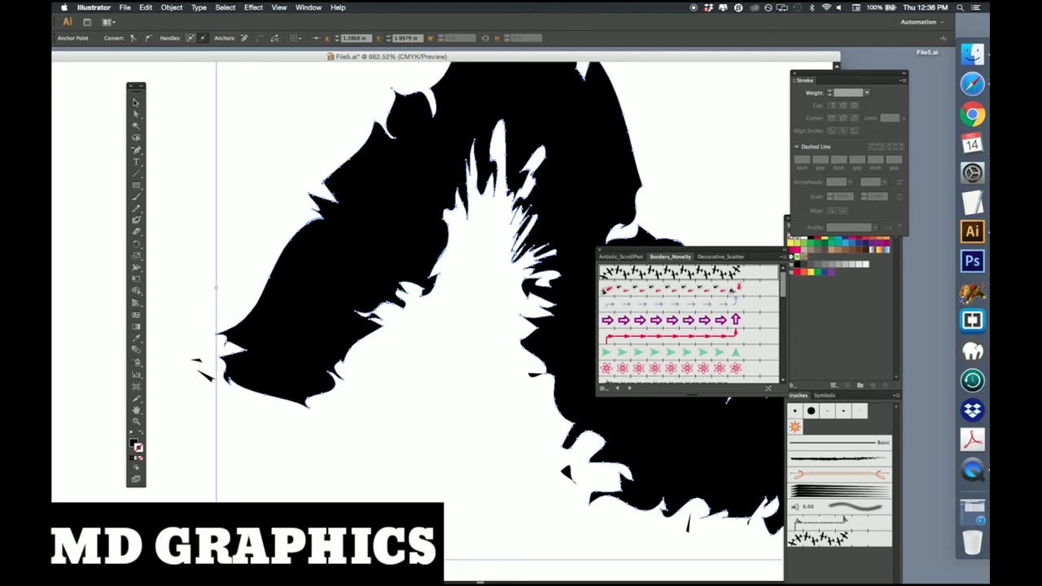
click(135, 101)
click(137, 150)
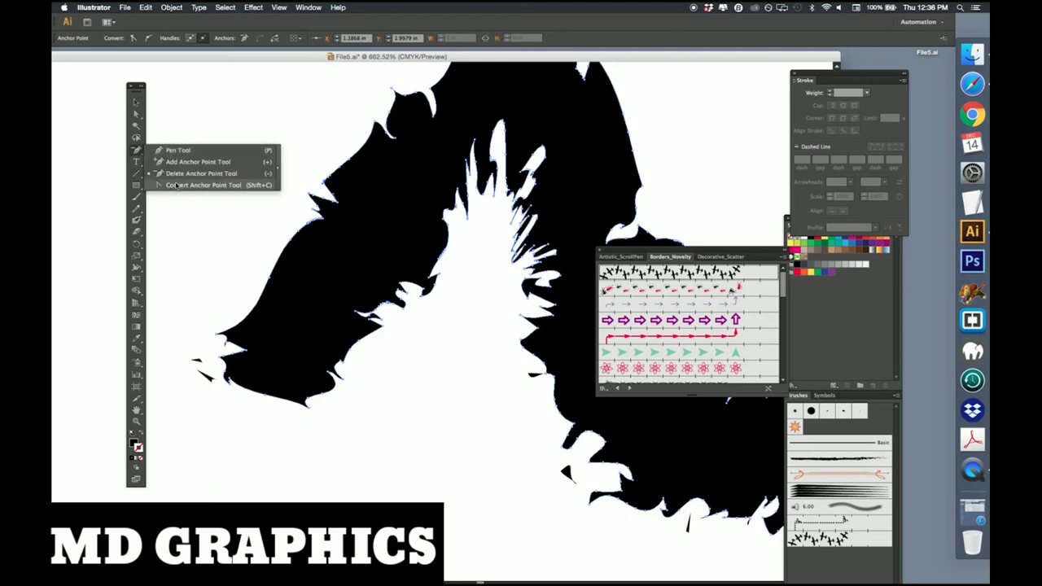
Convert several edge corner anchors into smooth curves using the Convert Anchor Point Tool.
click(175, 185)
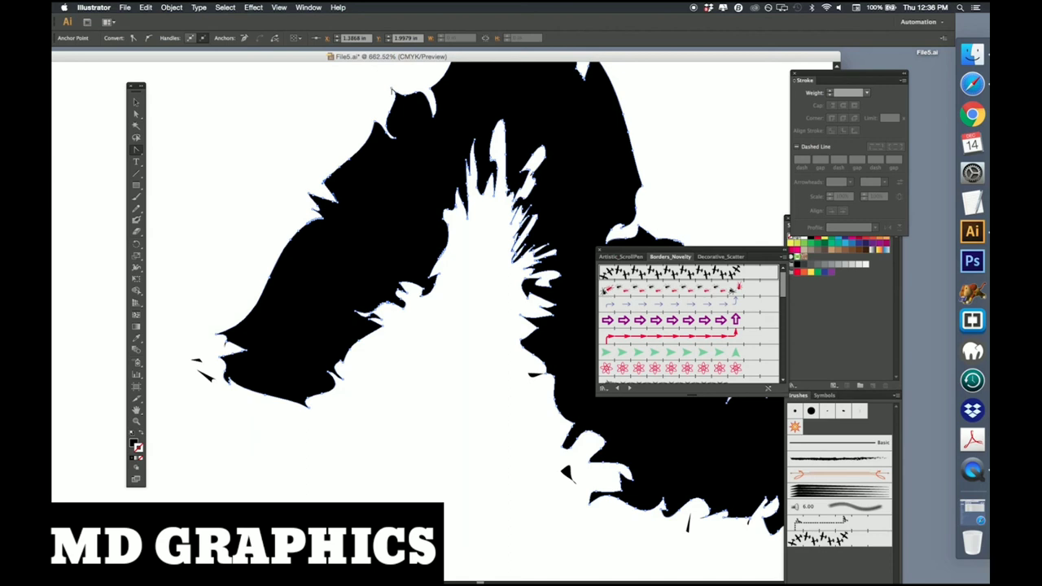
drag(392, 89, 362, 107)
drag(343, 381, 369, 343)
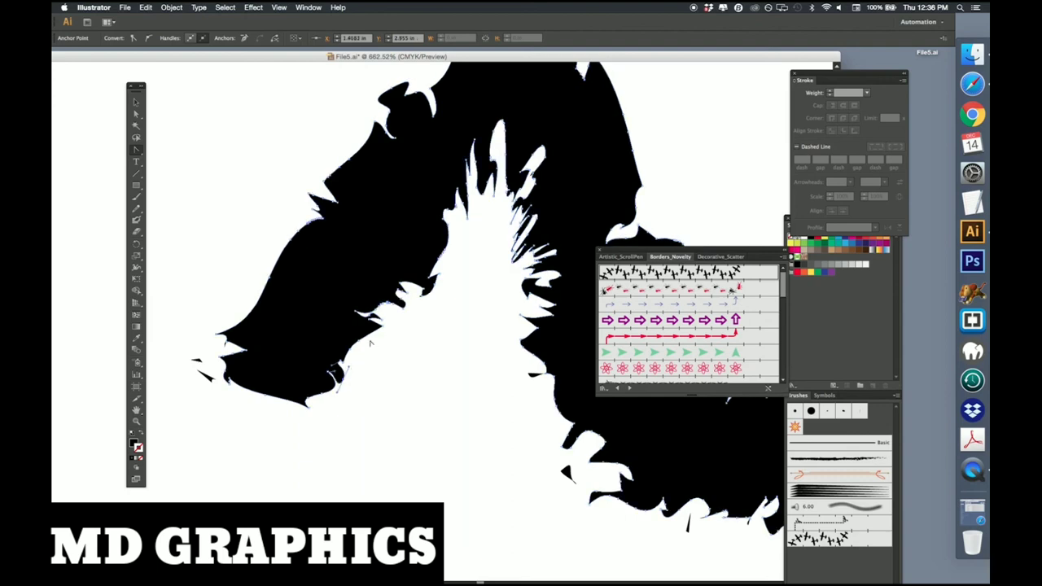
click(359, 313)
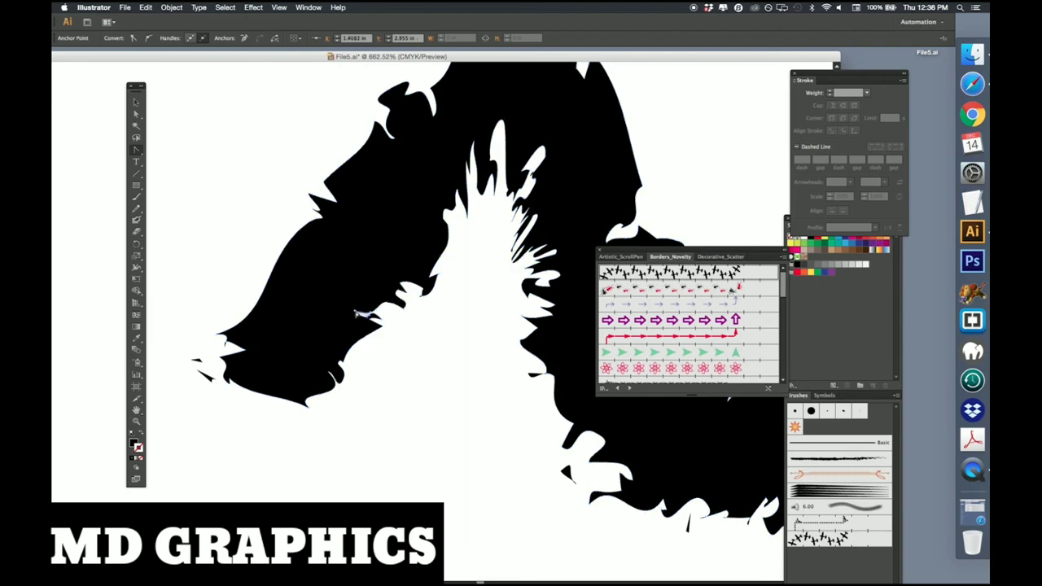
mouse_move(363, 323)
mouse_down()
mouse_move(342, 342)
mouse_move(353, 325)
mouse_up()
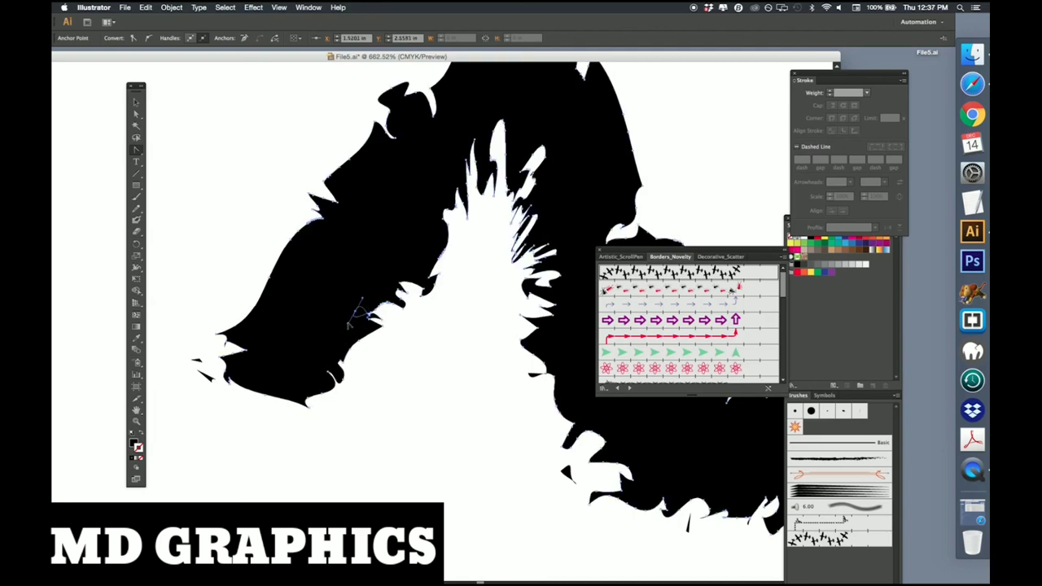